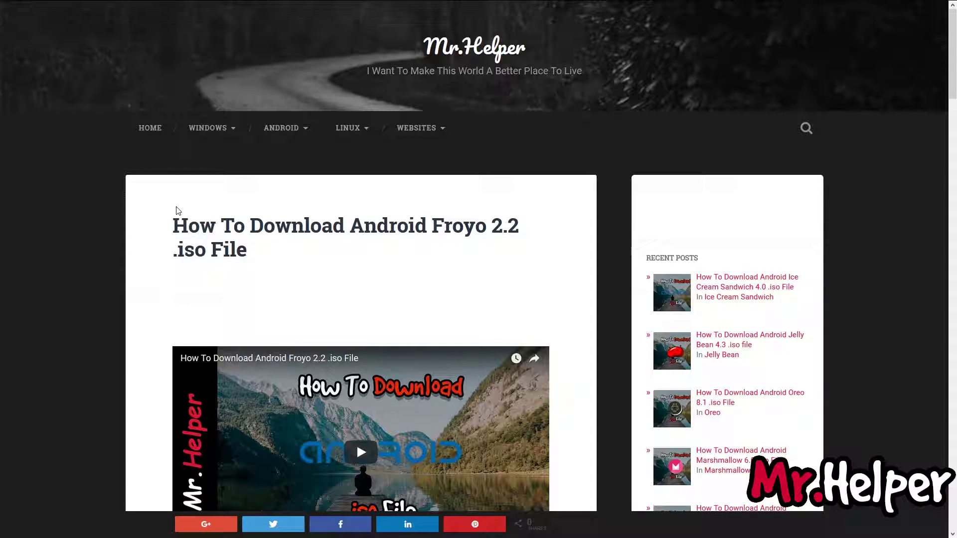
# Scroll to the article's Download Links and follow the Android Froyo (2.2) link to OSDN
pyautogui.scroll(-2, 178, 211)
pyautogui.scroll(-3, 178, 211)
pyautogui.scroll(-4, 178, 211)
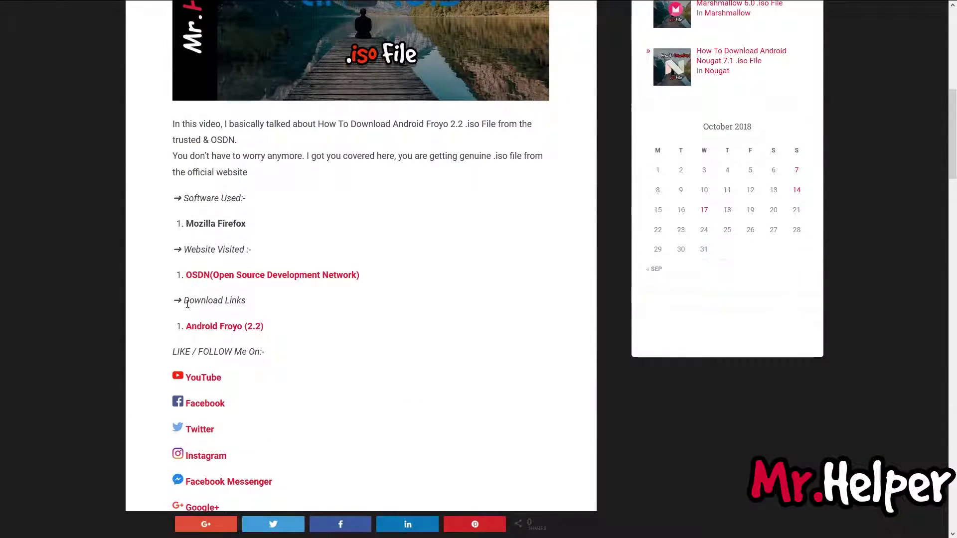
pyautogui.moveTo(185, 302); pyautogui.dragTo(246, 301)
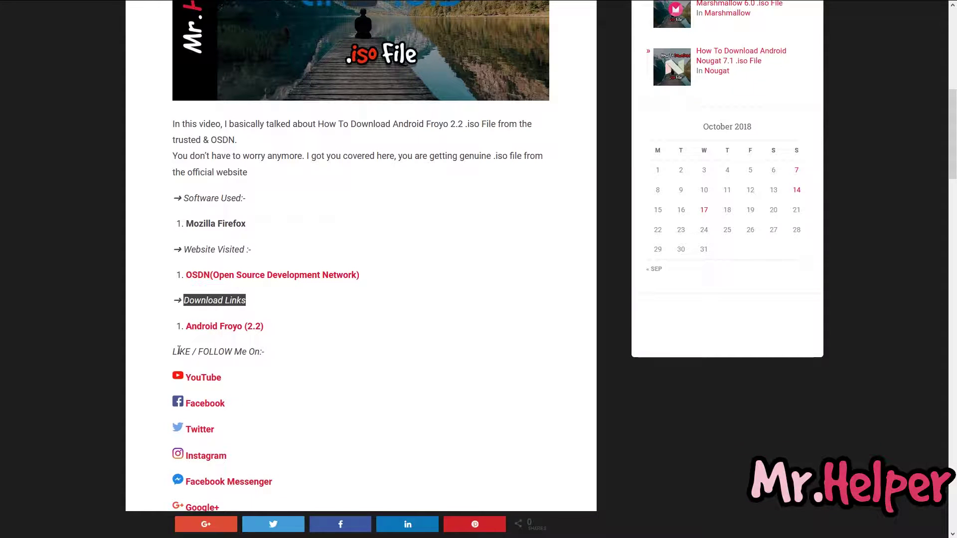
pyautogui.click(244, 332)
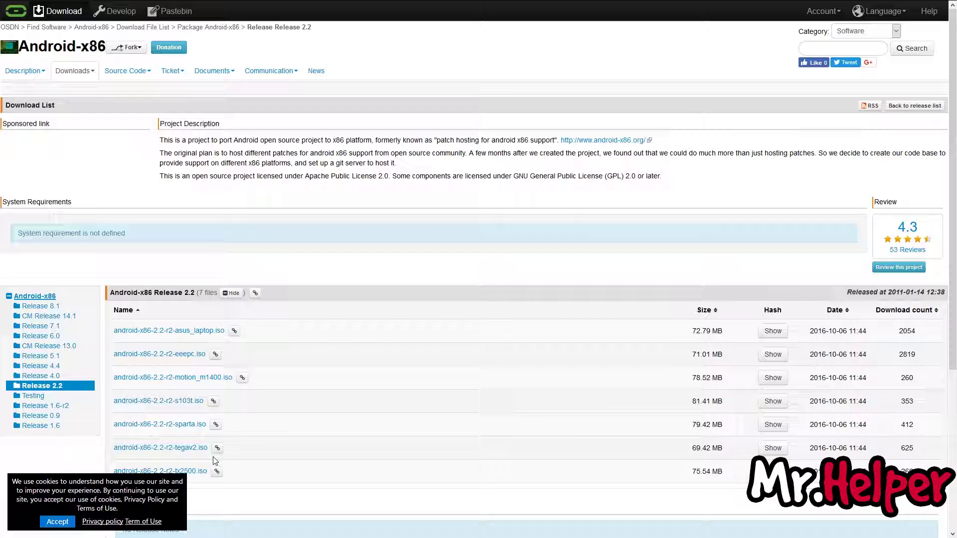
# Start downloading android-x86-2.2-r2-asus_laptop.iso from the OSDN Release 2.2 file list
pyautogui.click(184, 332)
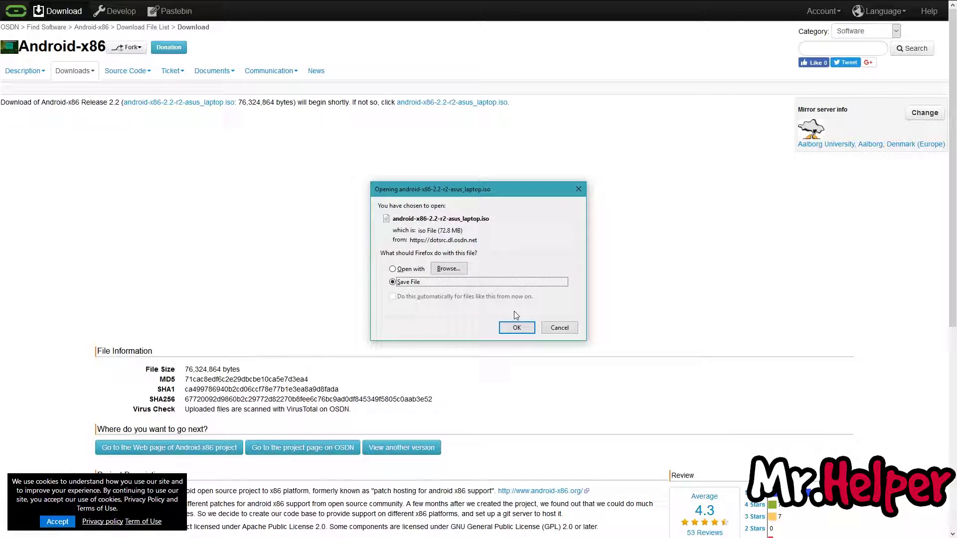
# Confirm saving android-x86-2.2-r2-asus_laptop.iso in Firefox's download prompt
pyautogui.click(515, 328)
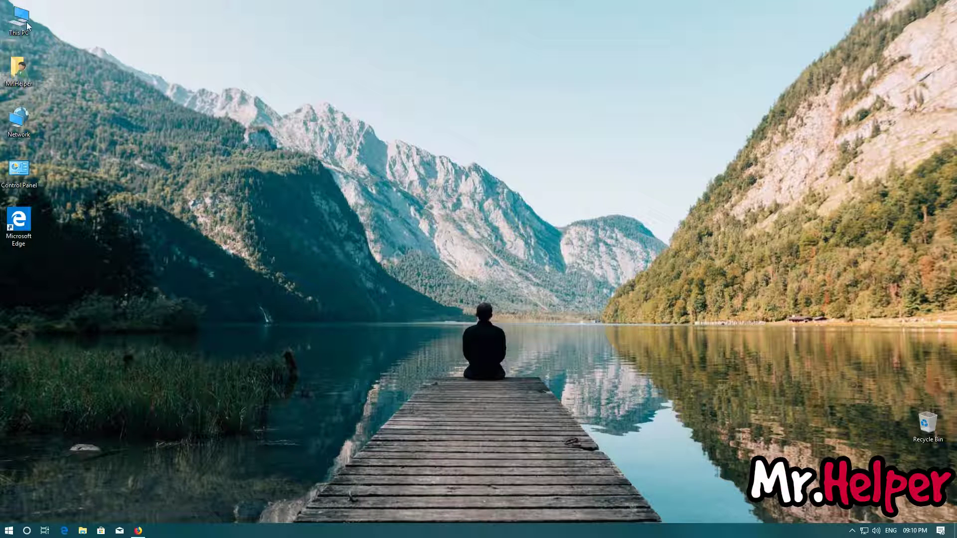
# Open File Explorer's Downloads folder to see the 74,536 KB android-x86-2.2-r2-asus_laptop image
pyautogui.press('super+e')
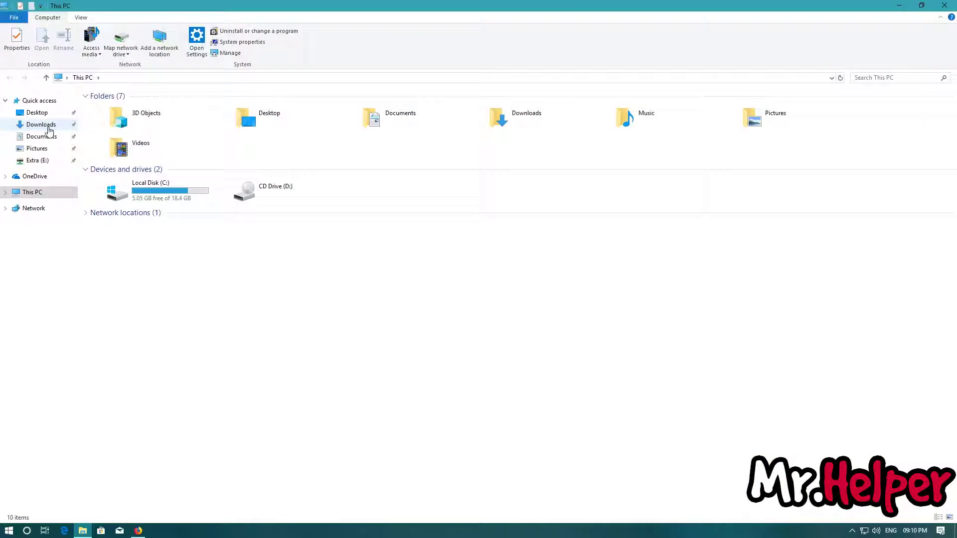
pyautogui.click(43, 125)
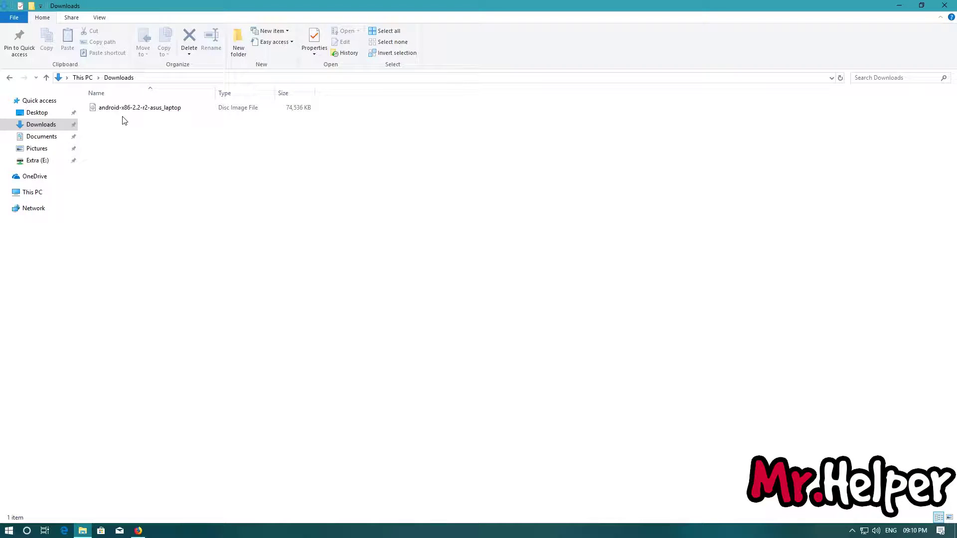
# Hide the Downloads window and refresh the Windows desktop from its right-click menu
pyautogui.press('super+d')
pyautogui.rightClick(122, 117)
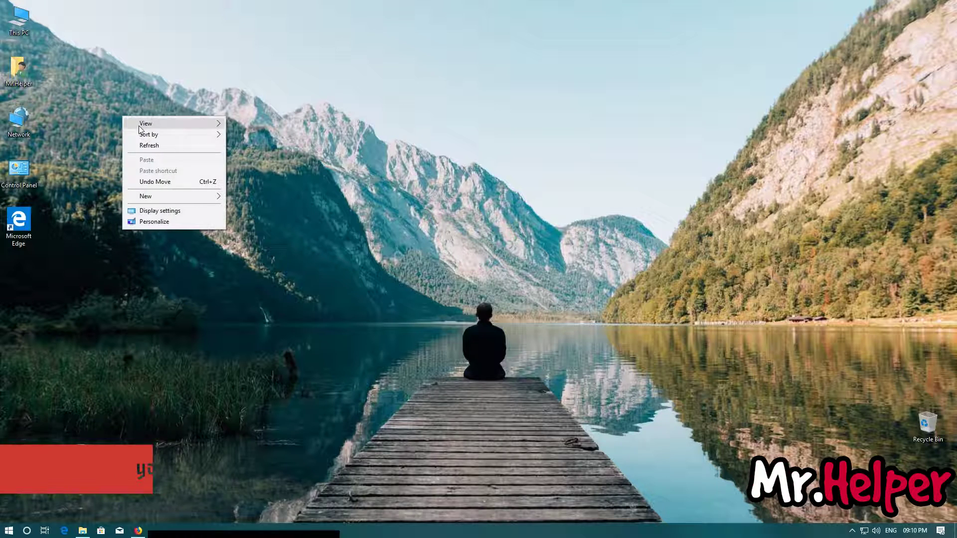
pyautogui.click(149, 145)
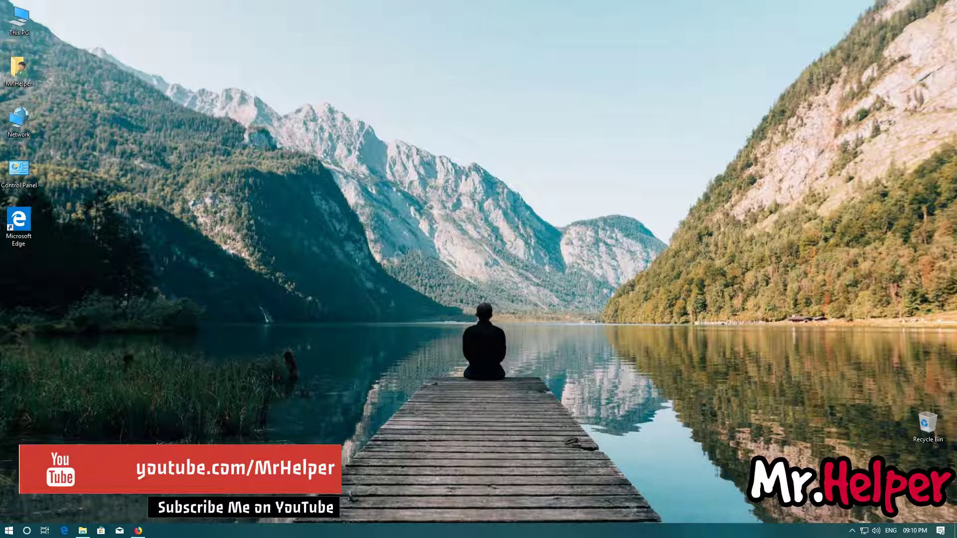